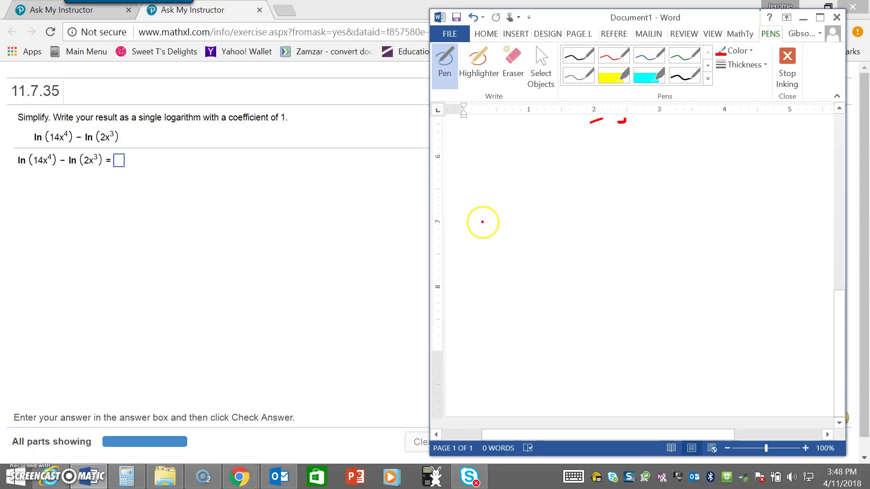
Handwrite the working ln(14x⁴/2x³) = ln(7x) in red on the Word page
mouse_move(493, 173)
mouse_down()
mouse_move(488, 198)
mouse_move(507, 197)
mouse_up()
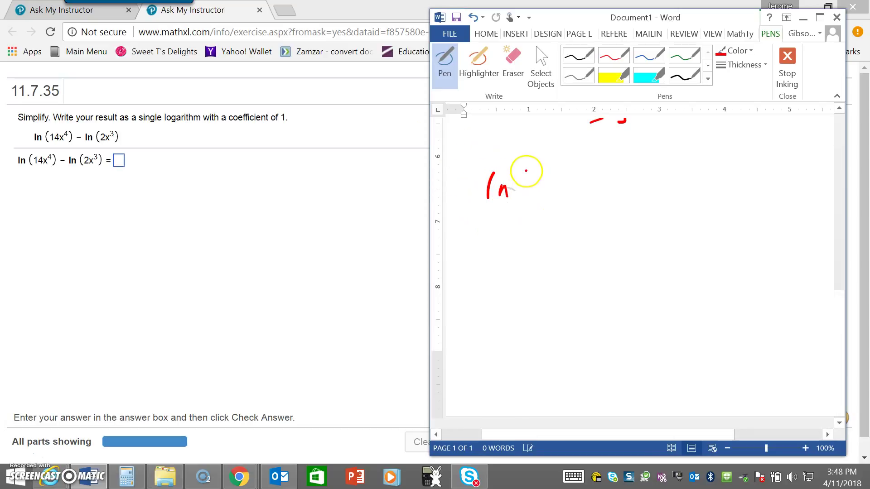
mouse_move(534, 164)
mouse_down()
mouse_move(534, 204)
mouse_move(546, 174)
mouse_move(575, 176)
mouse_move(566, 177)
mouse_move(590, 160)
mouse_up()
mouse_move(589, 151)
mouse_down()
mouse_move(585, 177)
mouse_move(559, 198)
mouse_move(569, 198)
mouse_up()
mouse_move(570, 189)
mouse_down()
mouse_move(560, 199)
mouse_move(575, 193)
mouse_up()
mouse_move(590, 155)
mouse_down()
mouse_move(582, 204)
mouse_move(613, 179)
mouse_up()
drag(602, 189, 639, 198)
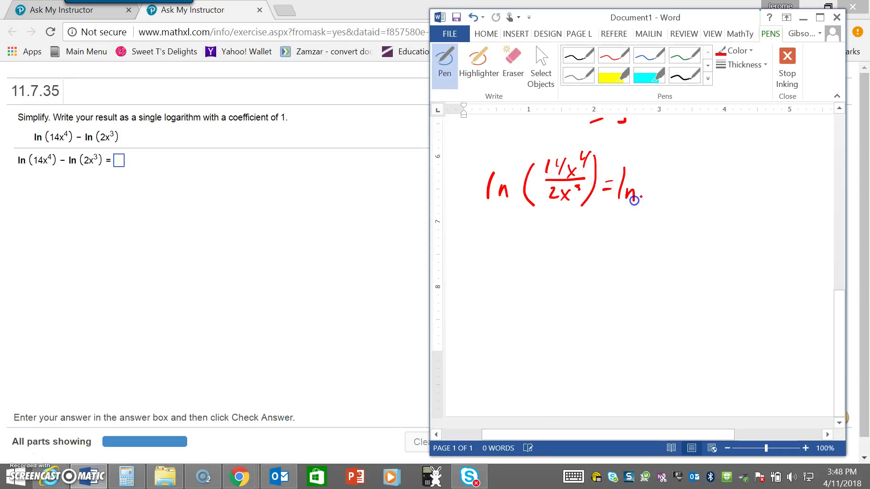
mouse_move(654, 169)
mouse_down()
mouse_move(651, 199)
mouse_move(684, 192)
mouse_up()
drag(685, 176, 660, 194)
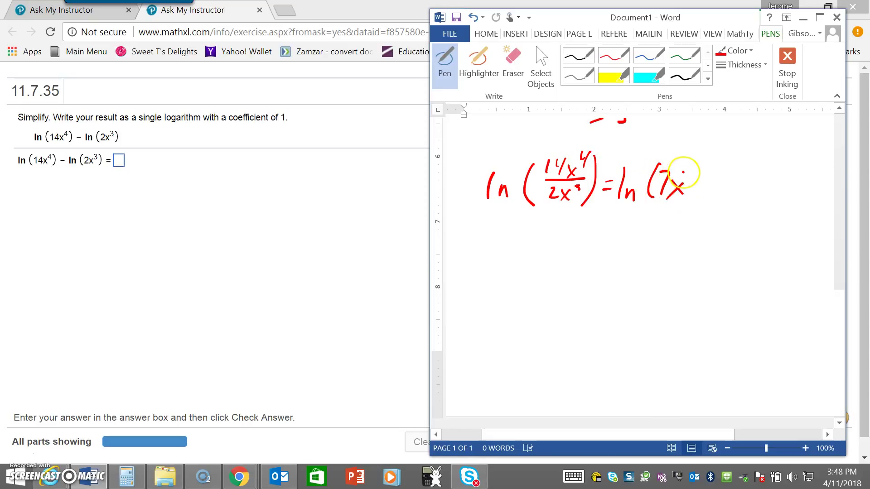
drag(689, 162, 683, 200)
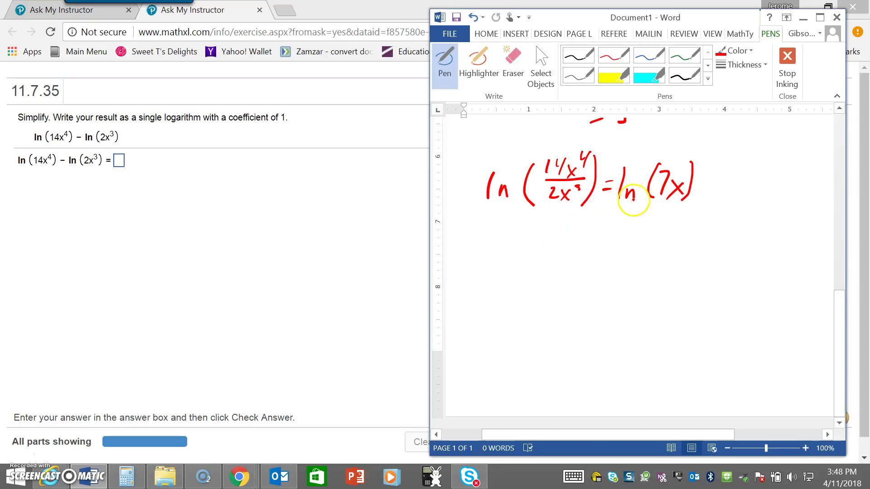
Minimize Word, then focus the 11.7.35 answer box with the expanded math palette showing
click(803, 20)
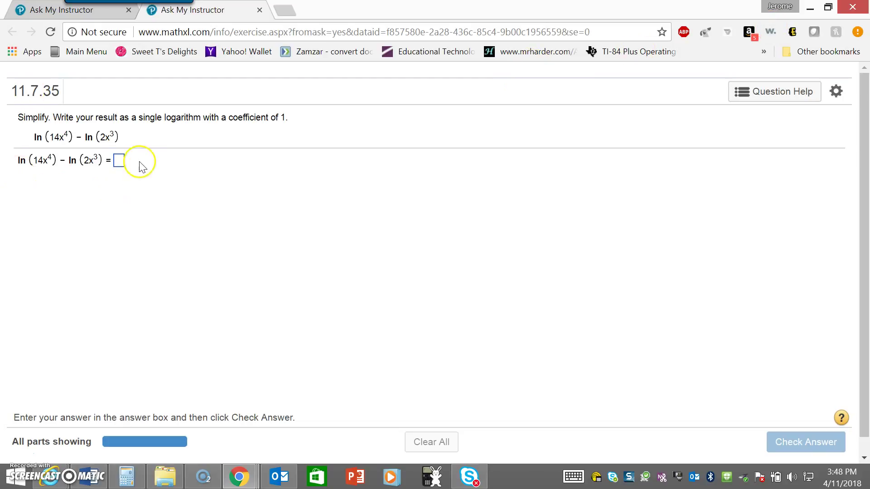
click(120, 162)
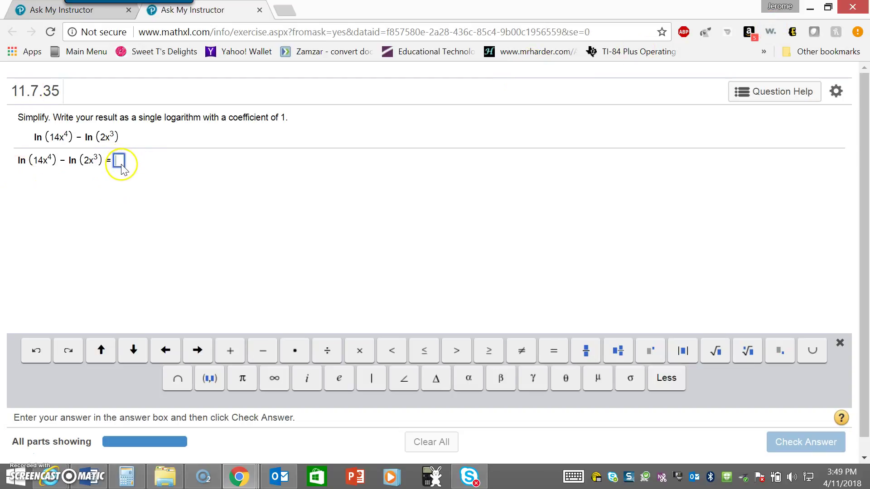
click(670, 382)
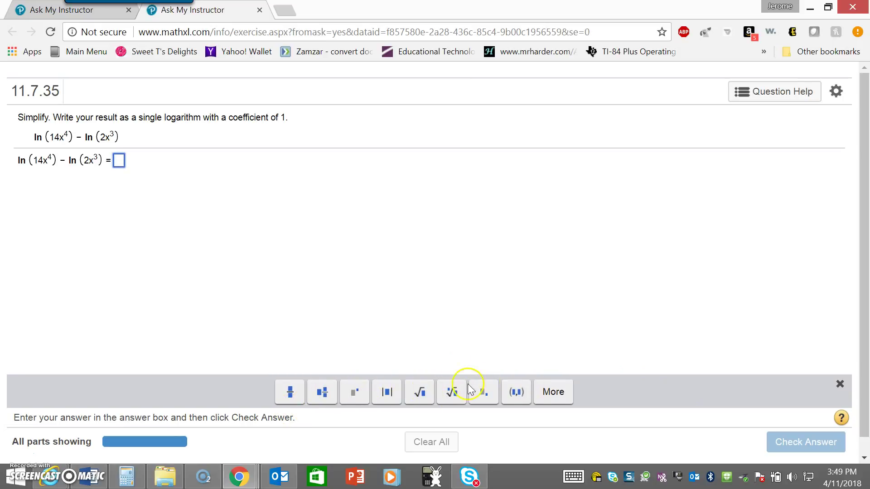
click(561, 399)
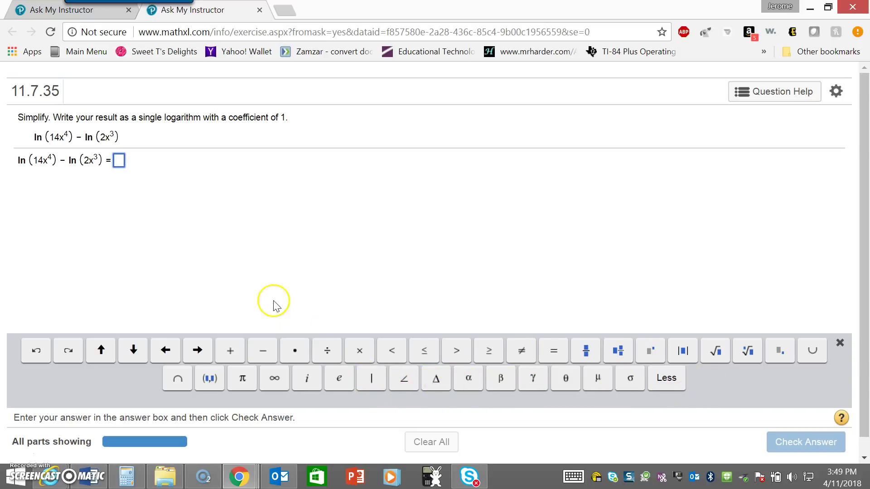
click(119, 161)
text(ln )
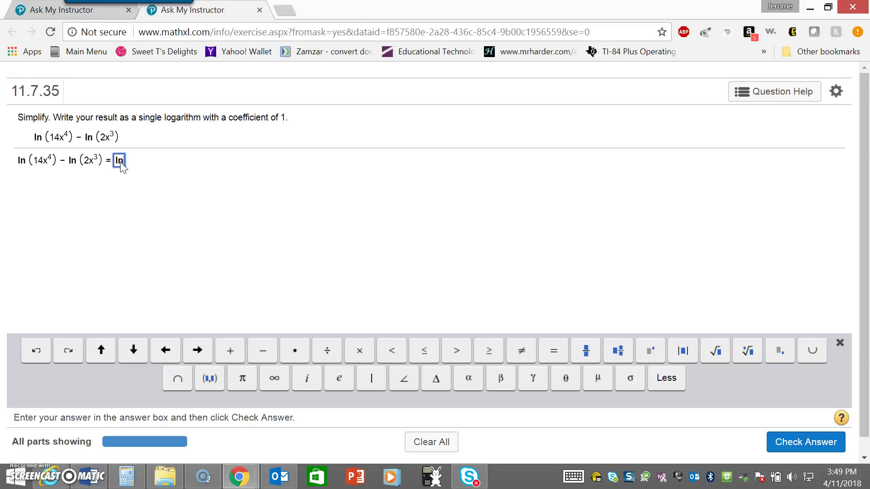
text(()
text(7x)
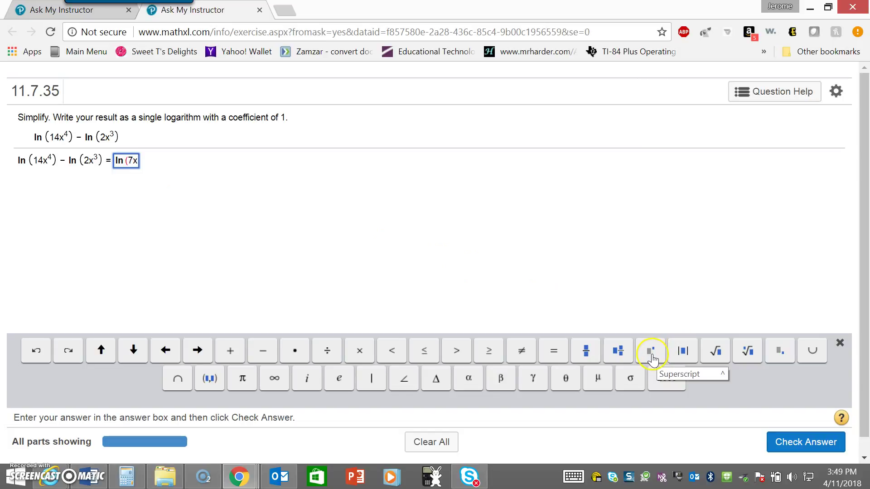
Delete the stray exponent after 7x so the answer box reads ln(7x)
click(651, 359)
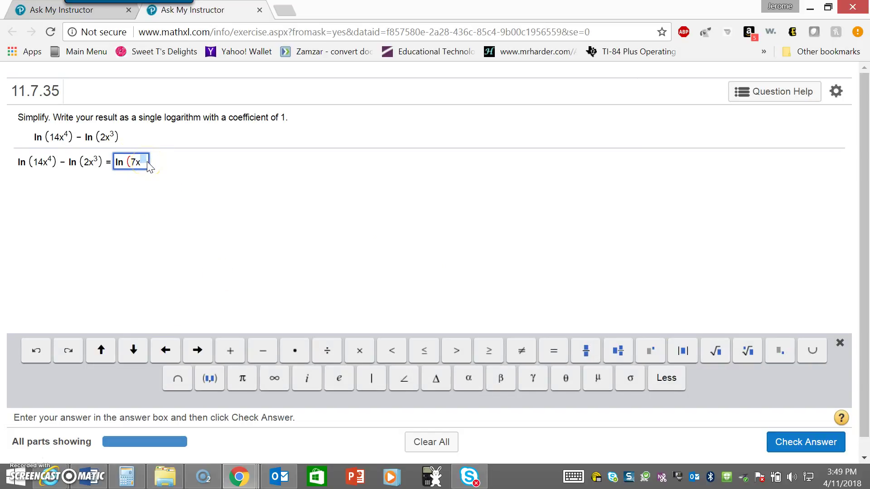
key(BackSpace)
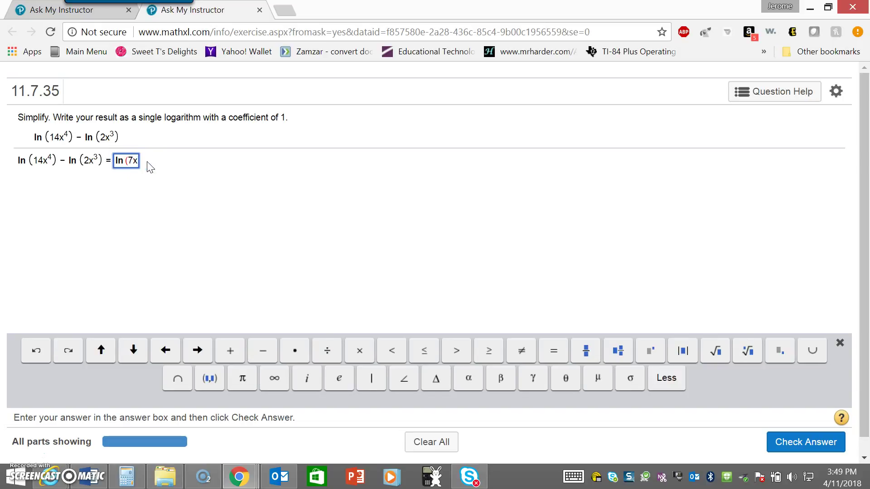
text())
Check the ln(7x) answer and dismiss the Nice Work! confirmation
click(800, 446)
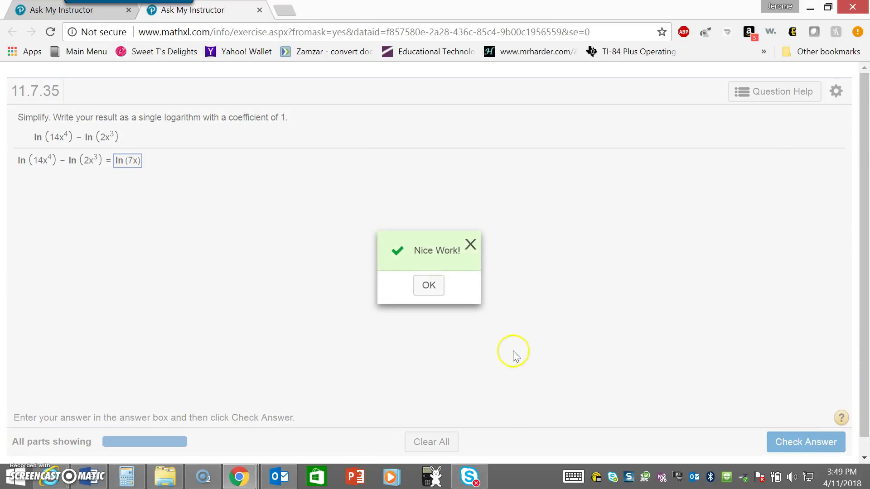
click(430, 288)
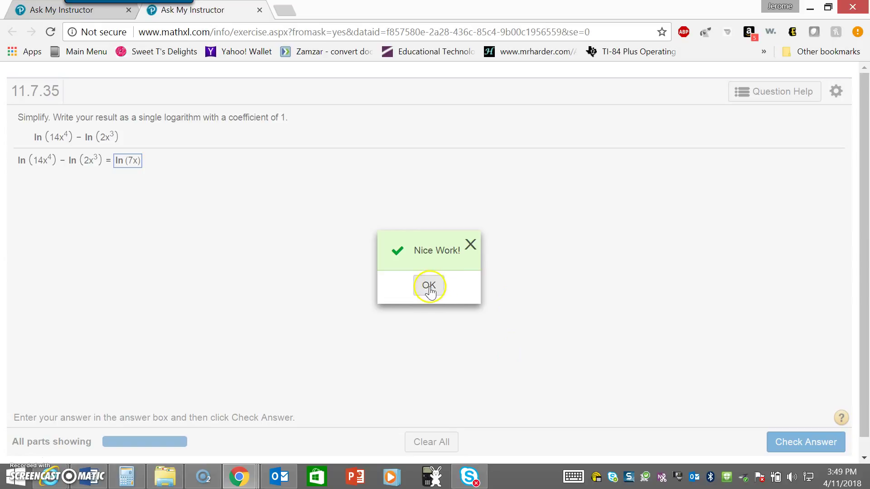